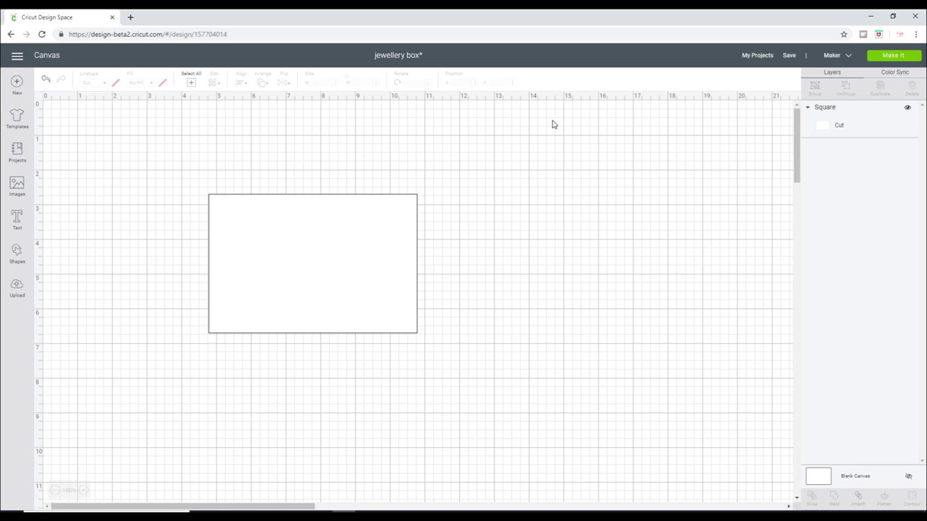
Step: Keep Cricut Maker as the machine and leave the rectangle's line type as Cut
left_click(833, 116)
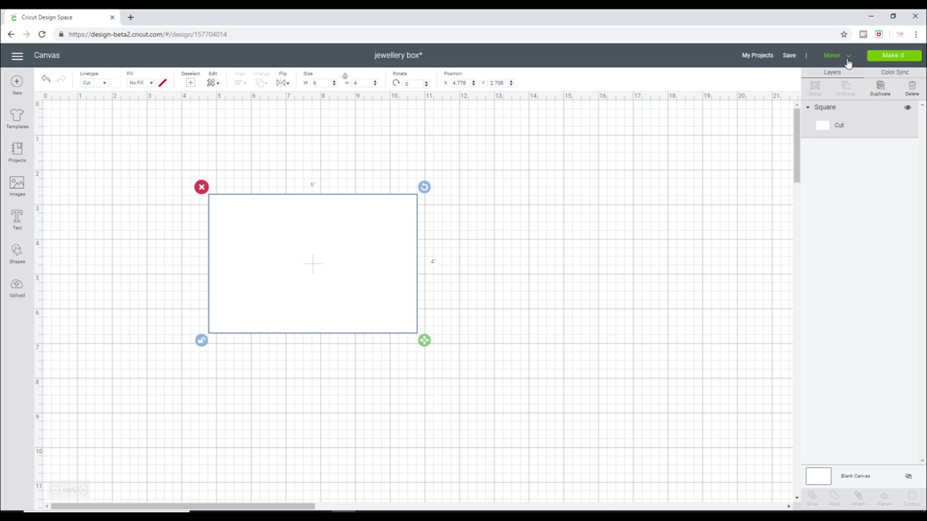
left_click(848, 62)
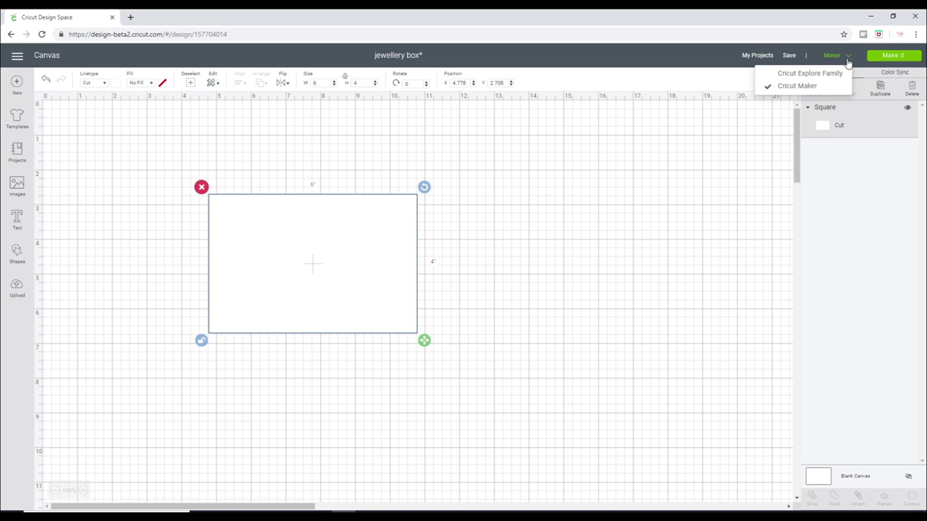
left_click(818, 87)
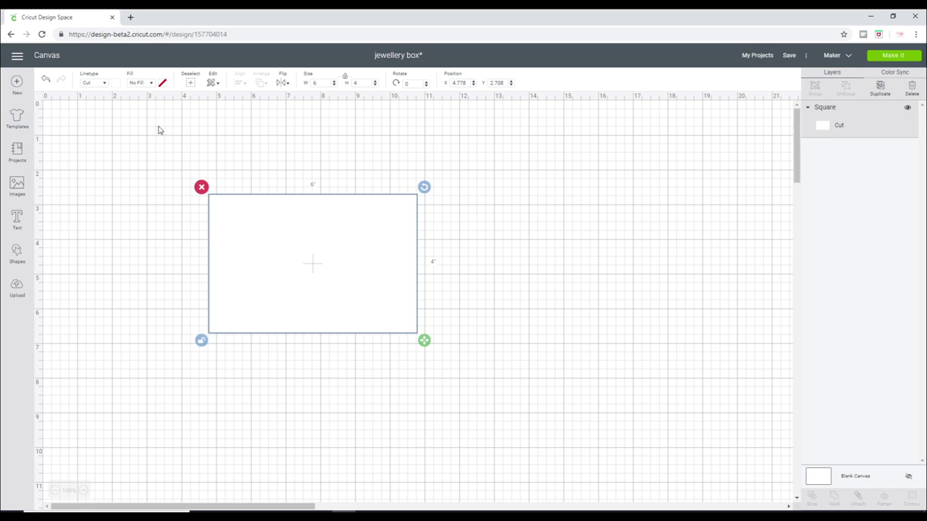
left_click(106, 85)
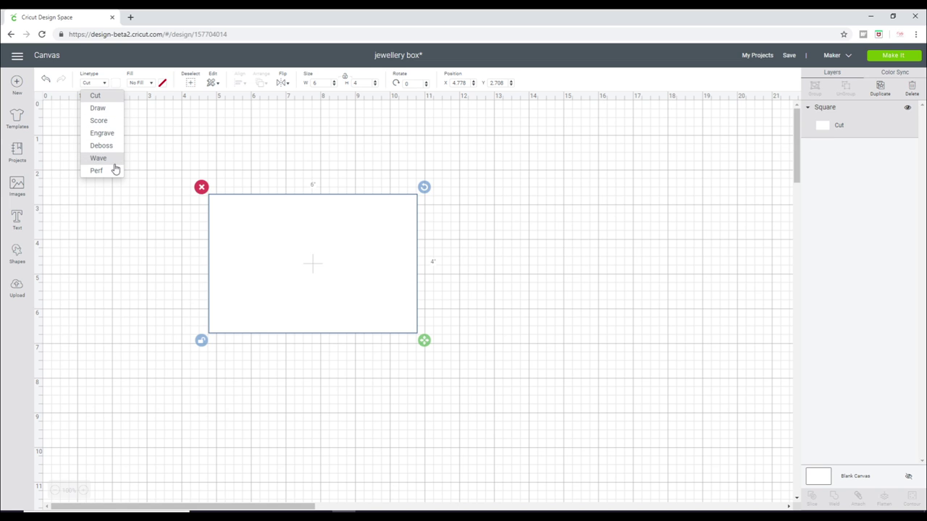
left_click(321, 266)
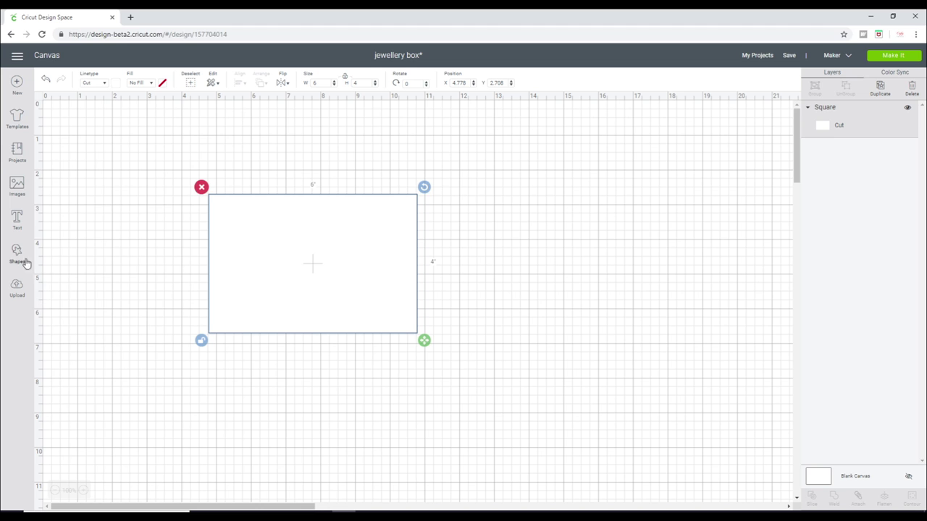
Step: Add a 'My Precious' text box and filter the font list to Writing fonts
left_click(18, 216)
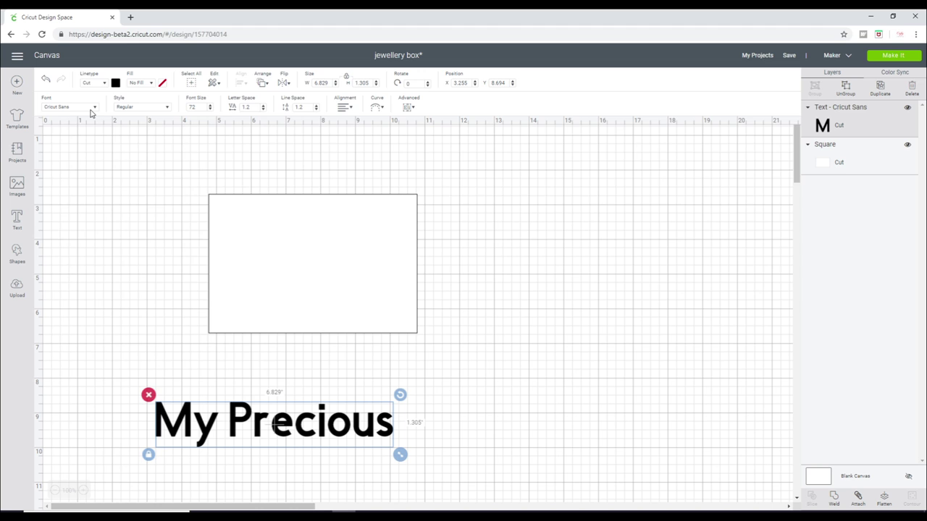
left_click(91, 109)
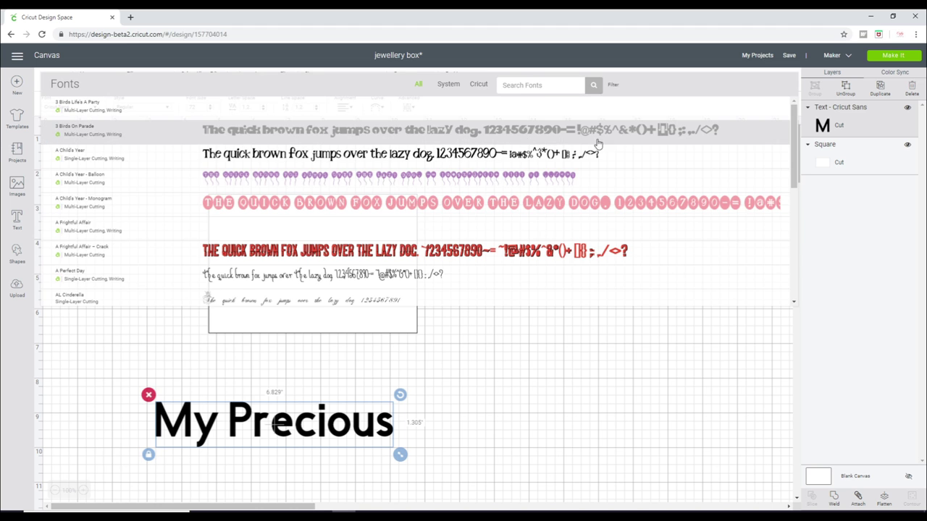
left_click(613, 86)
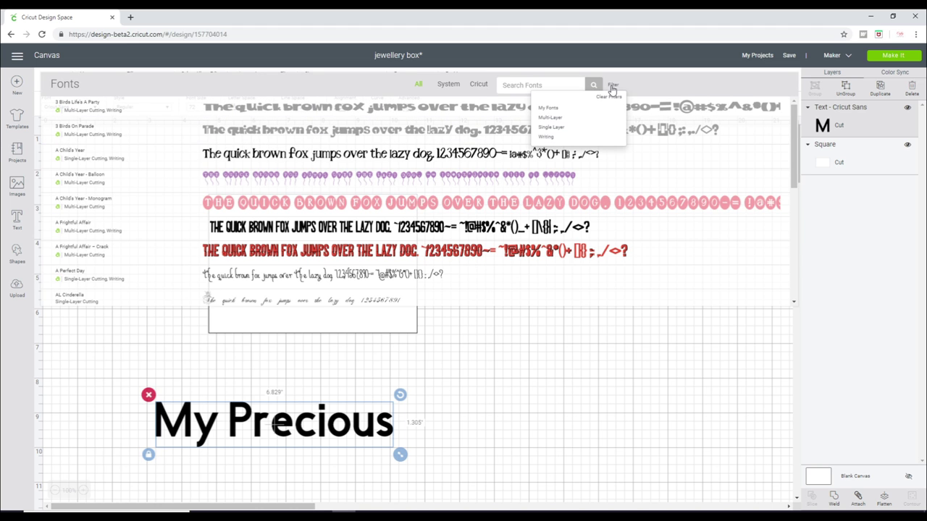
left_click(549, 137)
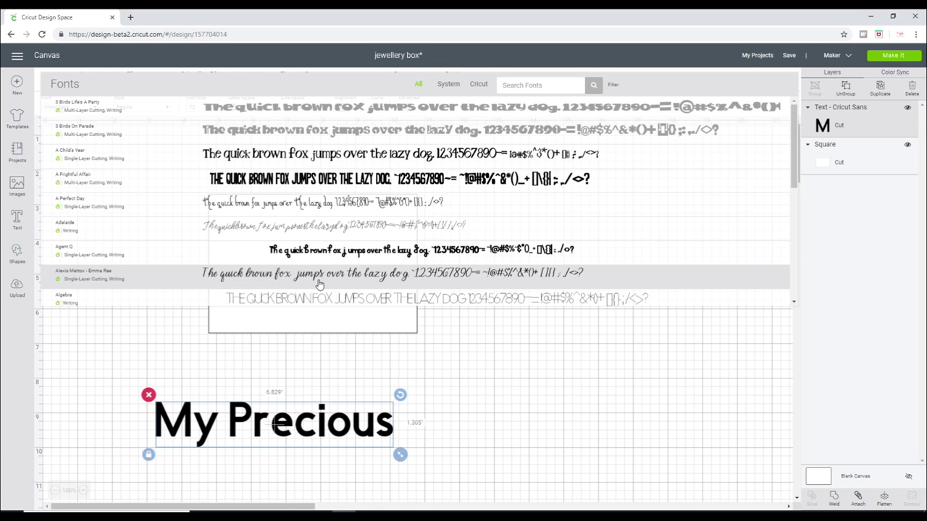
Step: Apply the Alexis Mattox - Emma Rae font and ungroup the text into letters
left_click(319, 282)
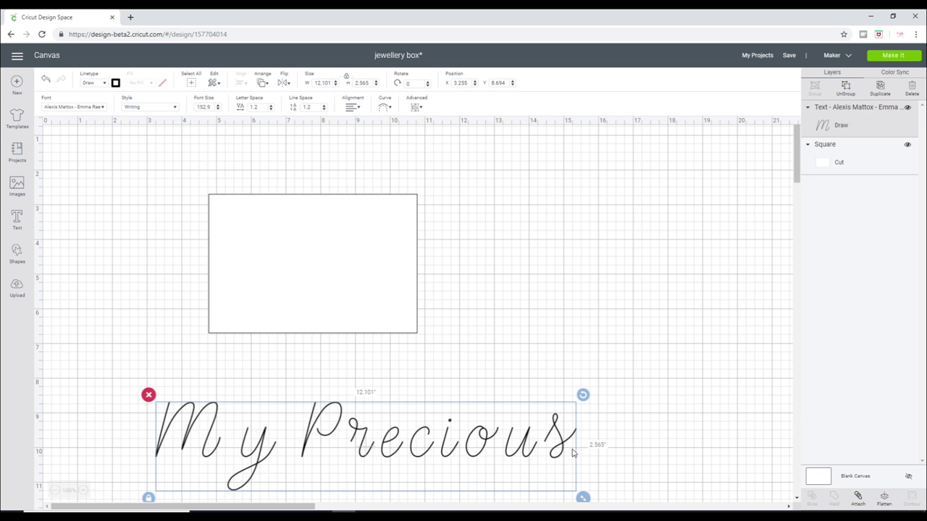
left_click_drag(562, 449, 563, 440)
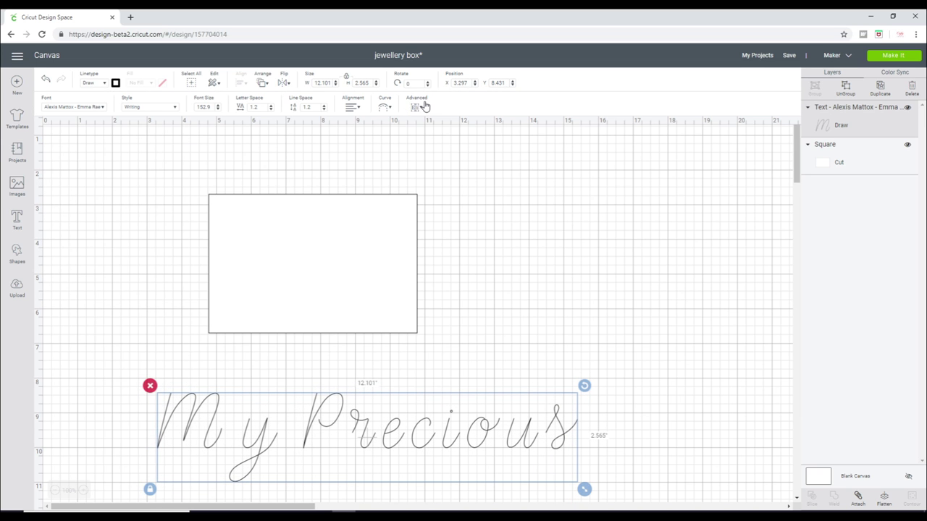
left_click(419, 107)
left_click(427, 119)
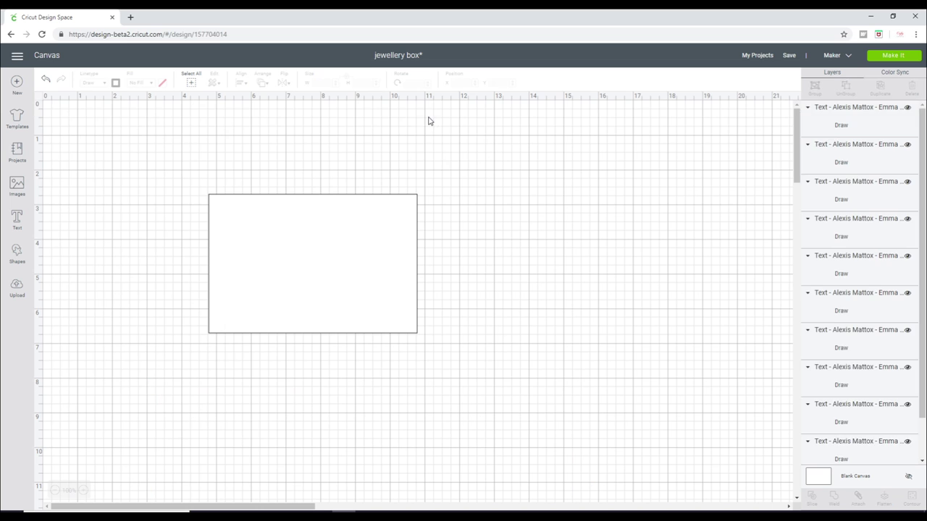
Step: Tighten the letter spacing by nudging y, e, P and 'My', then select all letters
left_click(253, 454)
left_click_drag(253, 454, 233, 454)
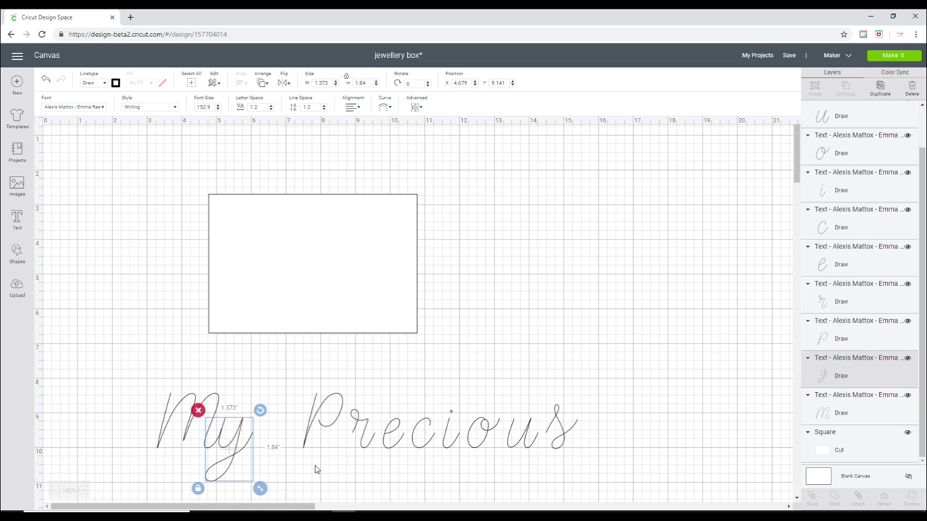
left_click(402, 443)
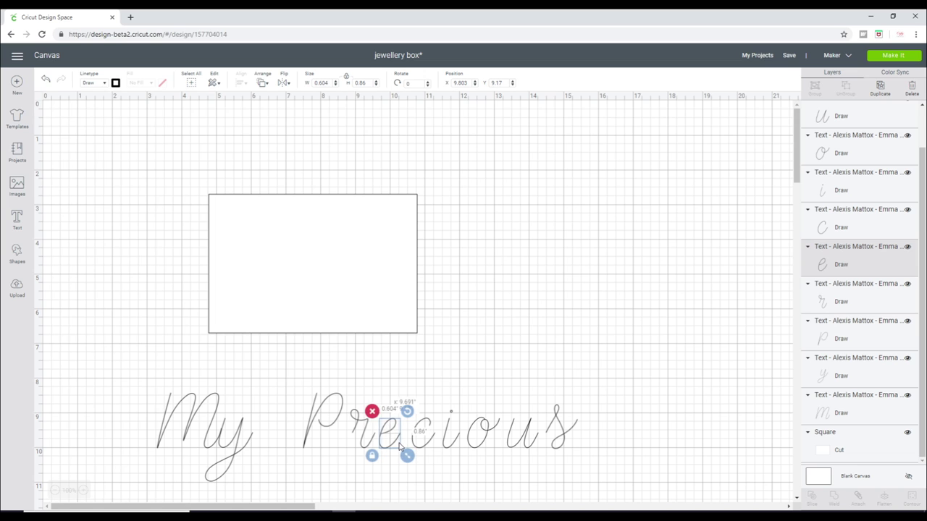
left_click_drag(399, 446, 393, 446)
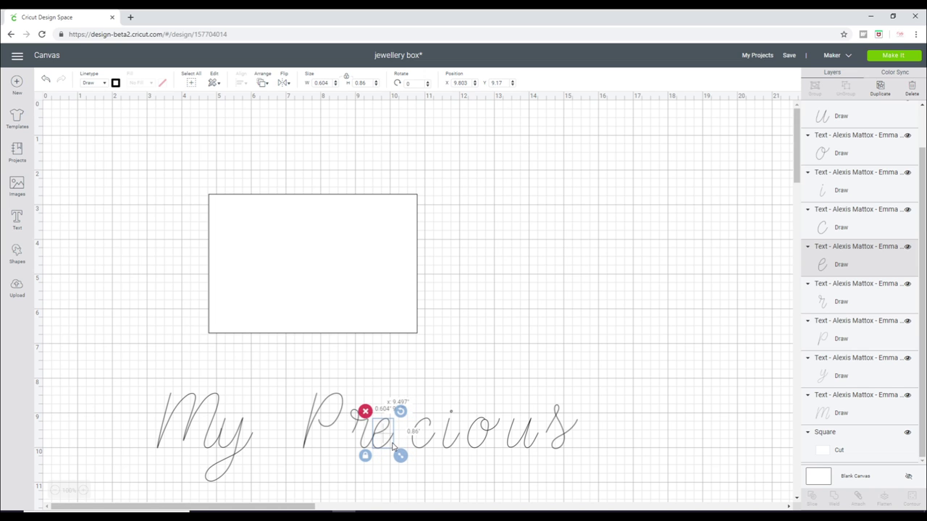
left_click_drag(393, 446, 393, 446)
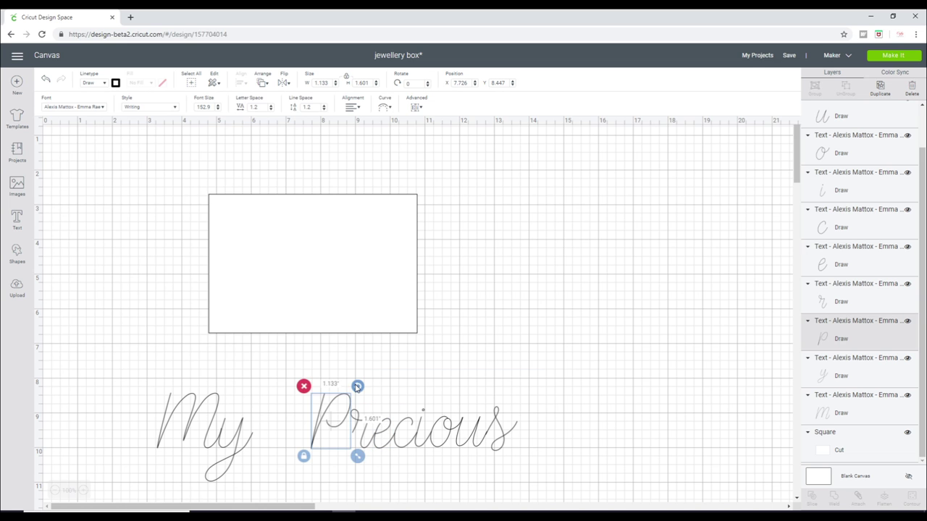
mouse_move(358, 384)
left_mouse_down()
mouse_move(344, 380)
mouse_move(352, 383)
left_mouse_up()
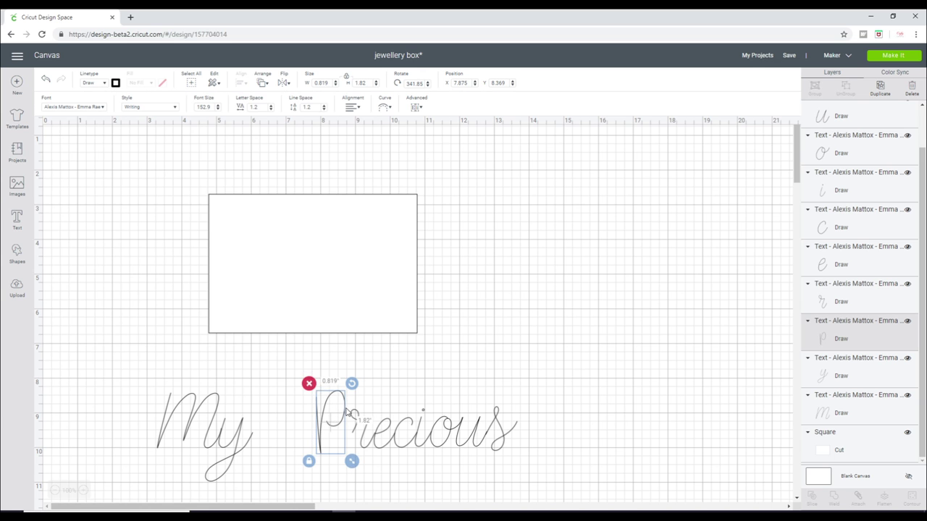
left_click_drag(216, 435, 261, 436)
left_click_drag(597, 399, 146, 477)
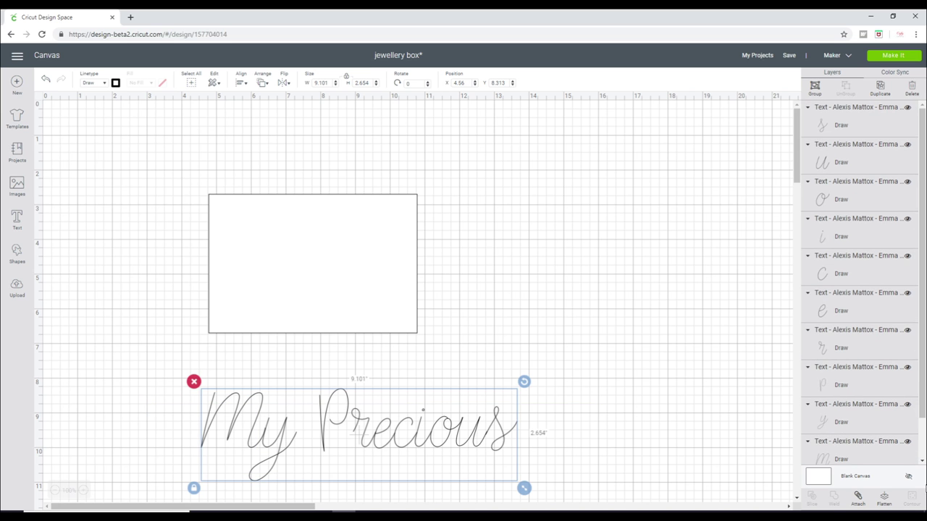
Step: Attach the letters into one piece and set the text to Engrave
left_click(856, 499)
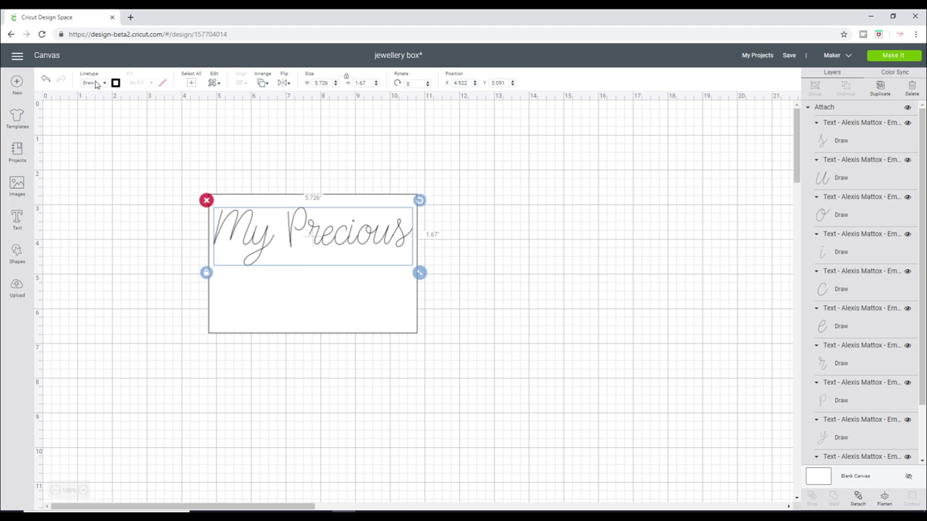
left_click(96, 84)
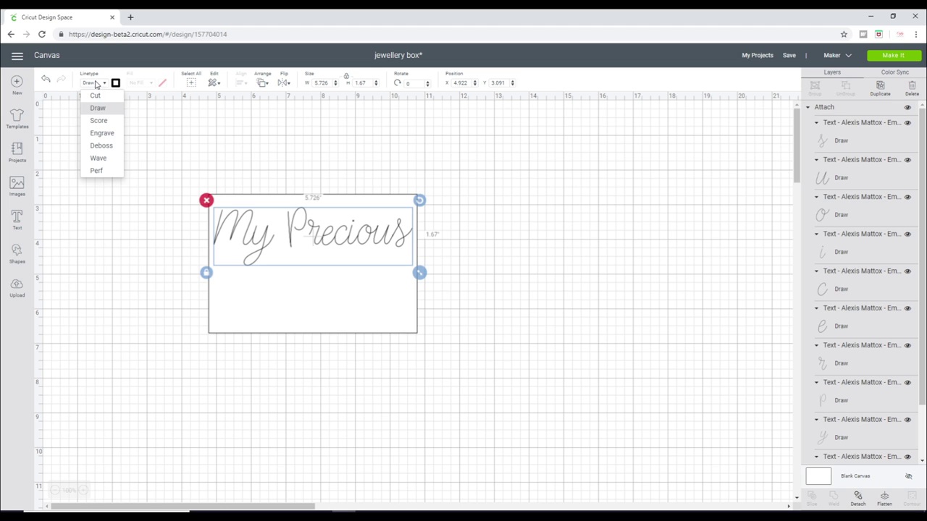
left_click(102, 133)
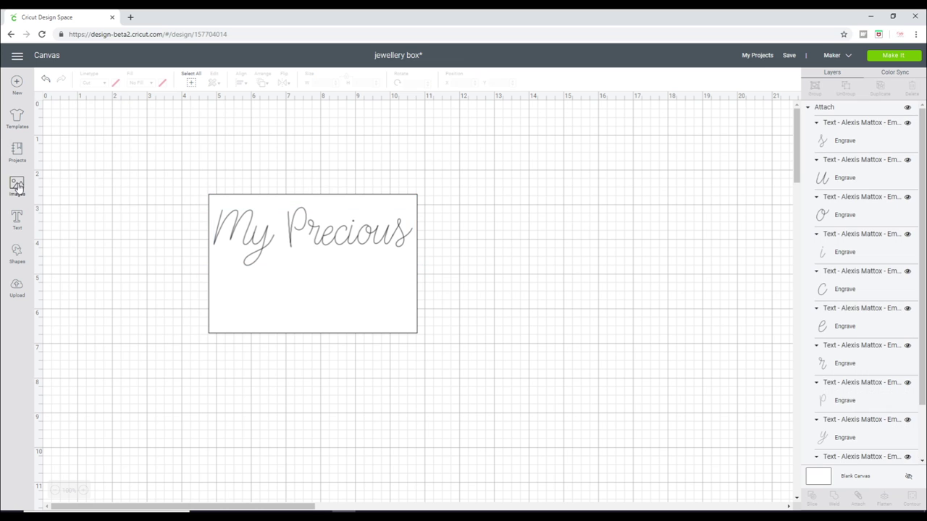
Step: Search images for 'ring', insert the blue wedding rings, and set them to Engrave
left_click(16, 185)
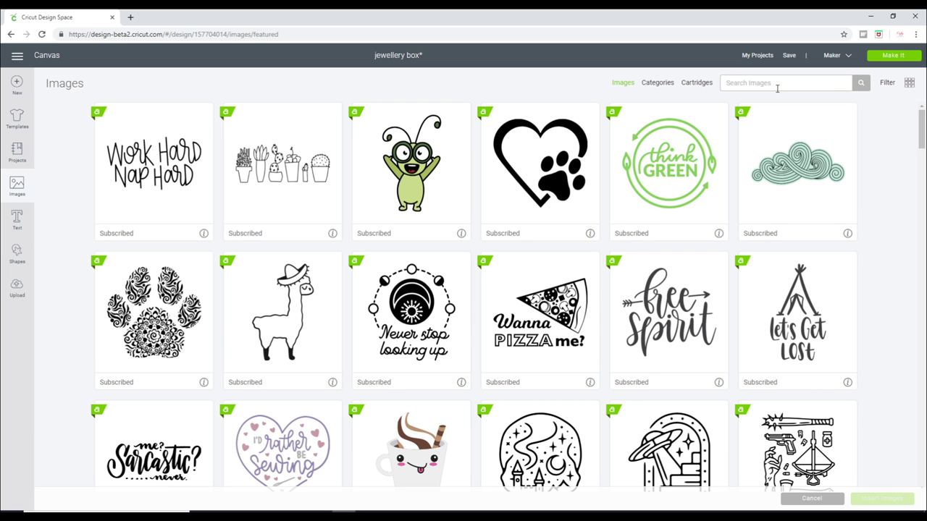
left_click(777, 88)
type("ring")
key("Return")
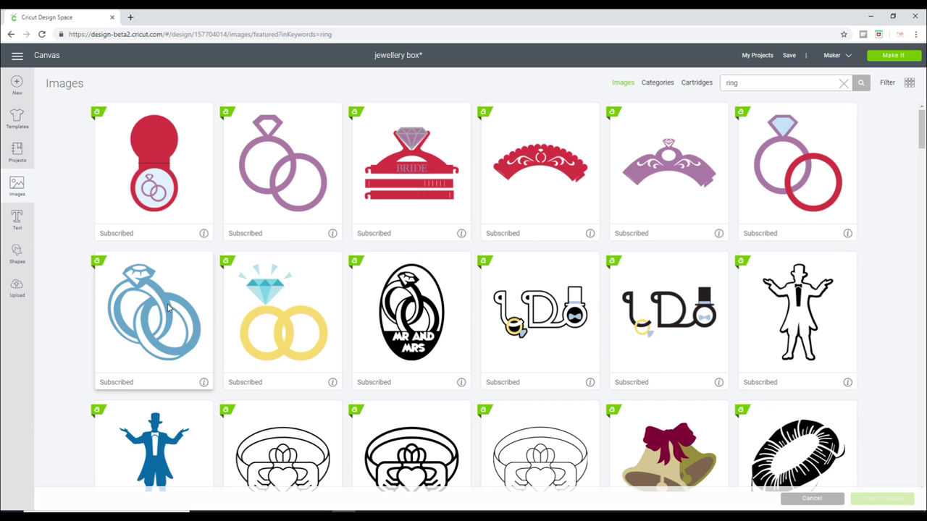
left_click(168, 308)
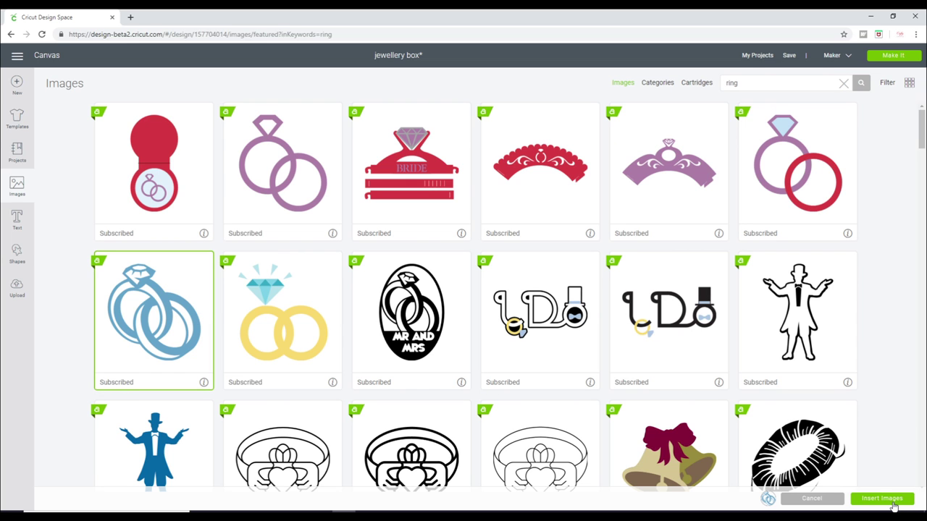
left_click(882, 499)
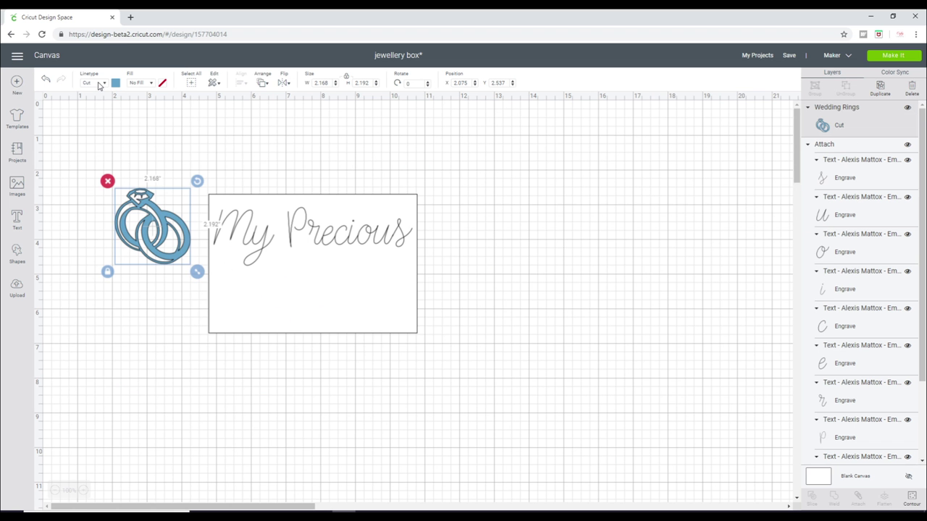
left_click(100, 84)
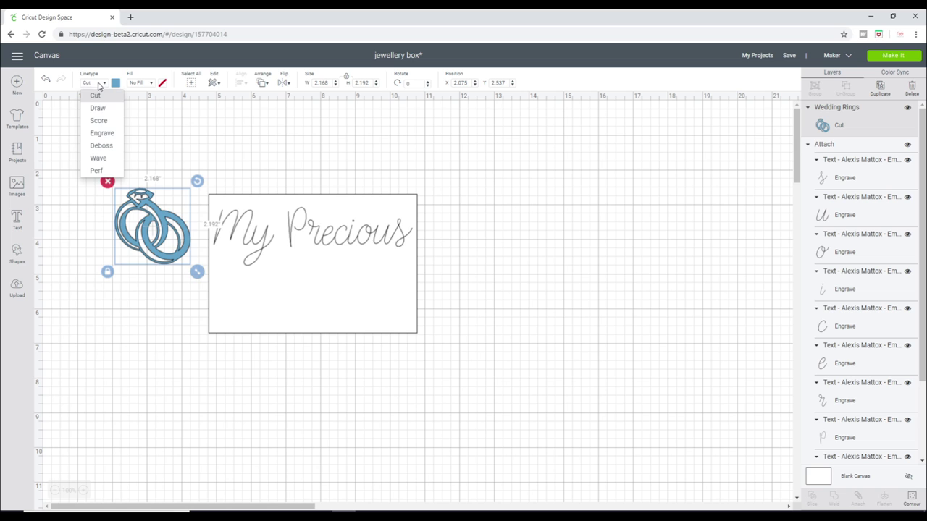
left_click(102, 134)
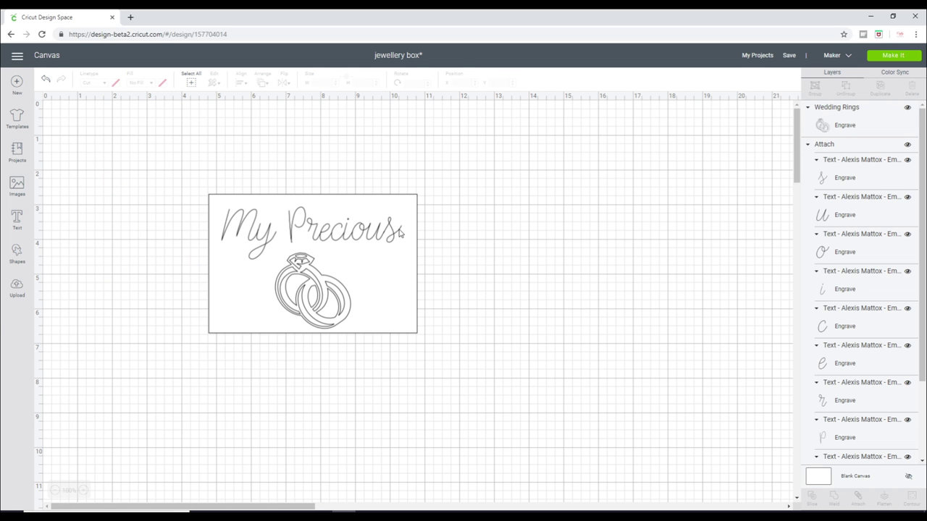
Step: Add a heart shape set to Engrave and attach it to the My Precious text
left_click(16, 255)
left_click(57, 320)
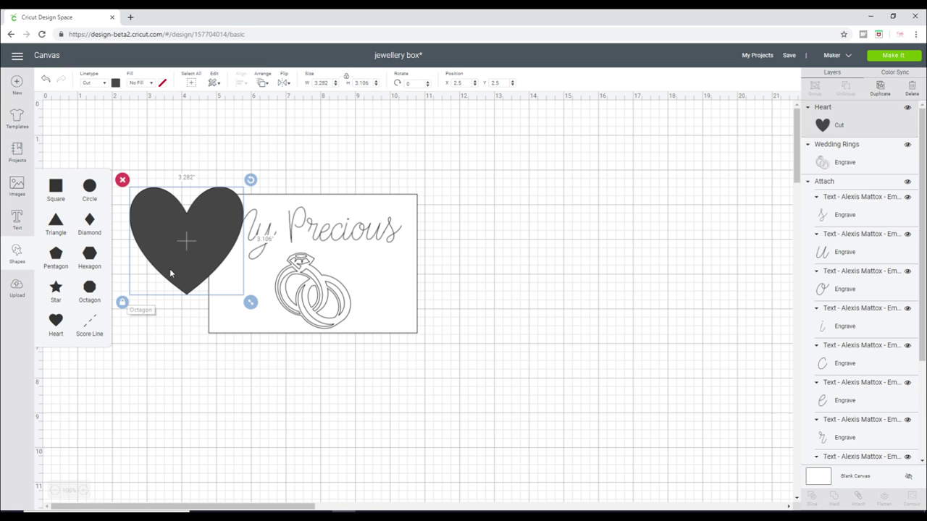
left_click(97, 83)
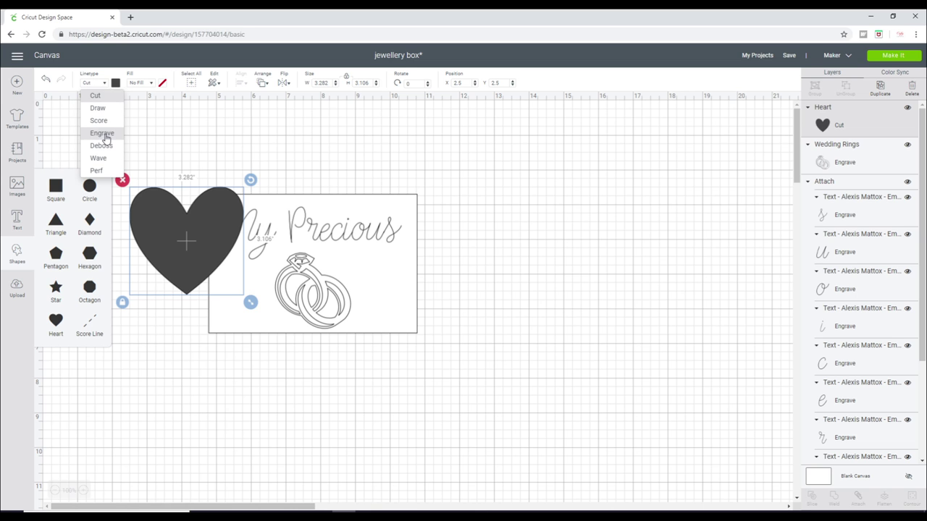
left_click(102, 133)
left_click(251, 302)
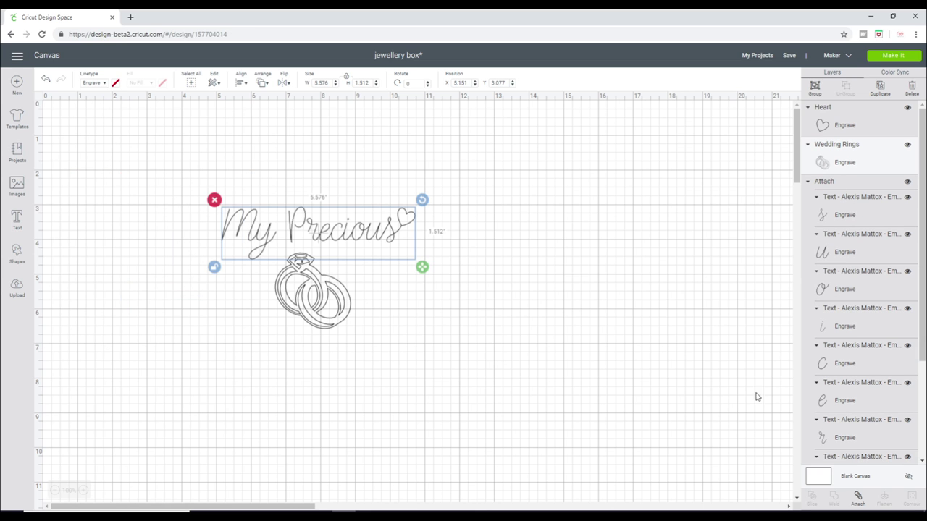
left_click(858, 499)
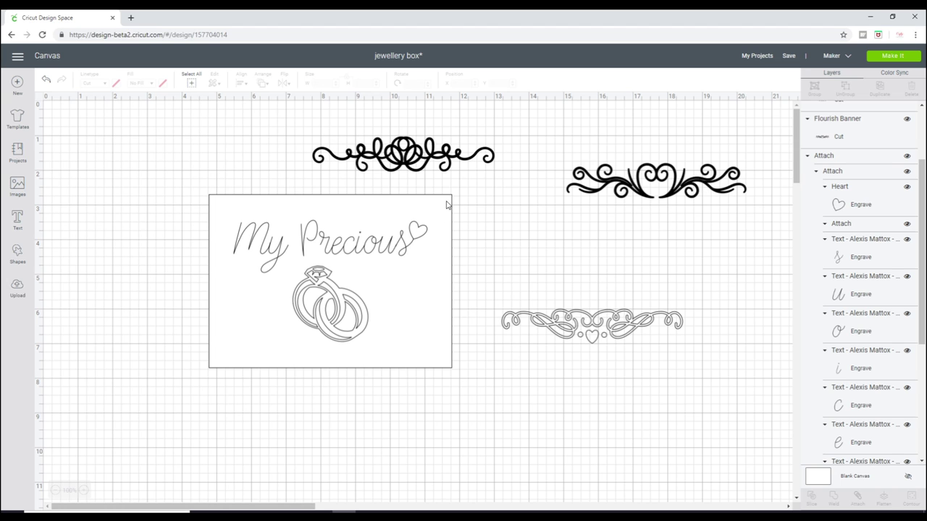
Step: Set the top flourish banner's line type to Engrave
left_click(418, 152)
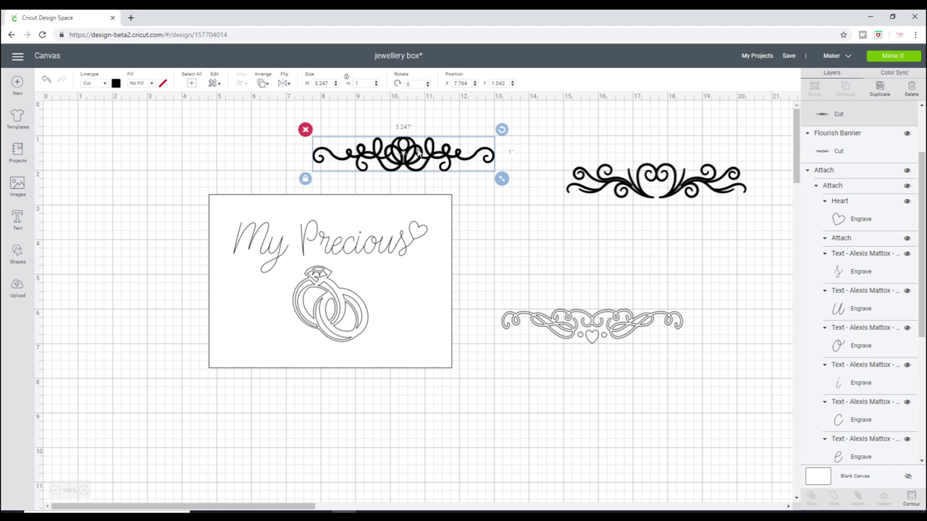
left_click(99, 84)
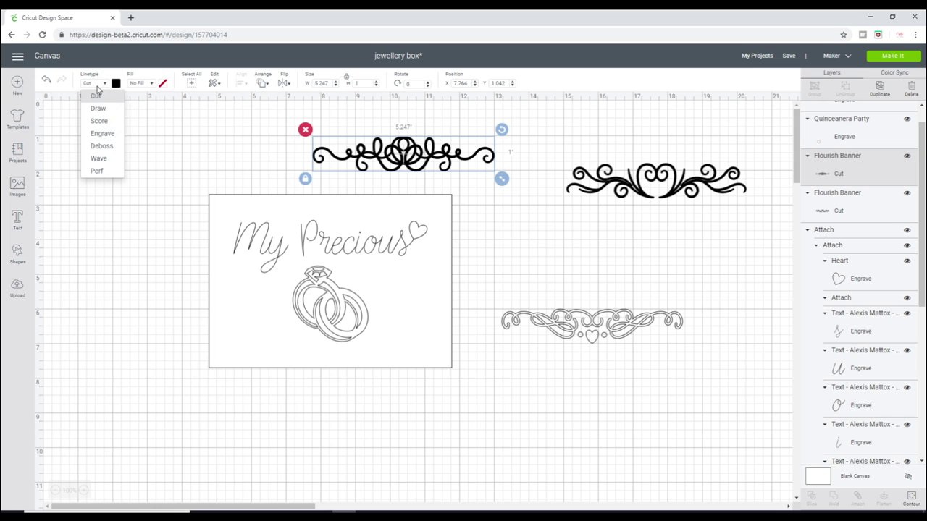
left_click(113, 139)
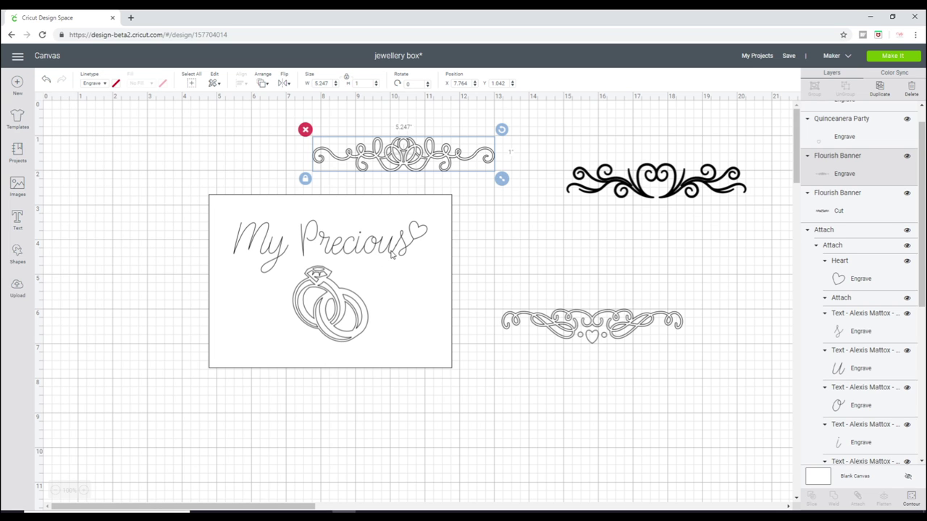
Step: Move the heart flourish banner under the rings, hide the white square, and select everything
left_click(636, 189)
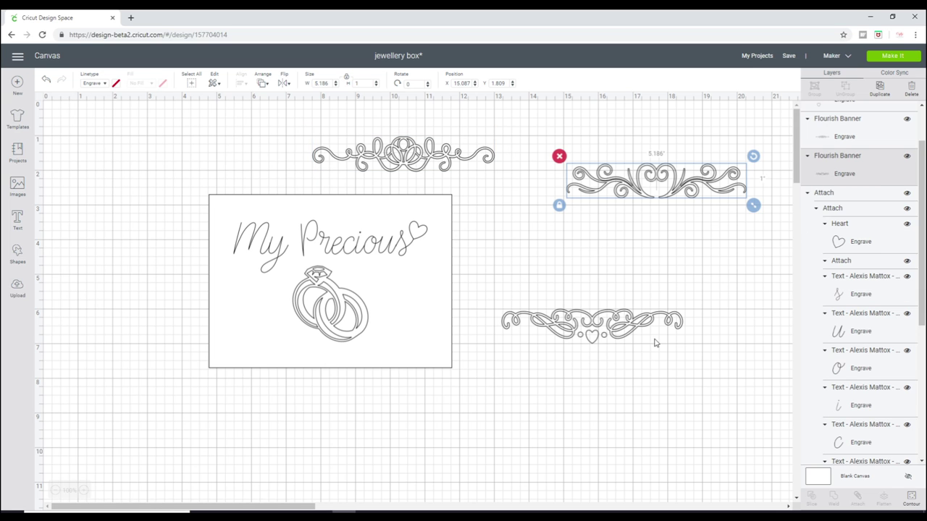
mouse_move(654, 331)
left_mouse_down()
mouse_move(511, 307)
mouse_move(385, 359)
mouse_move(707, 316)
mouse_move(647, 335)
left_mouse_up()
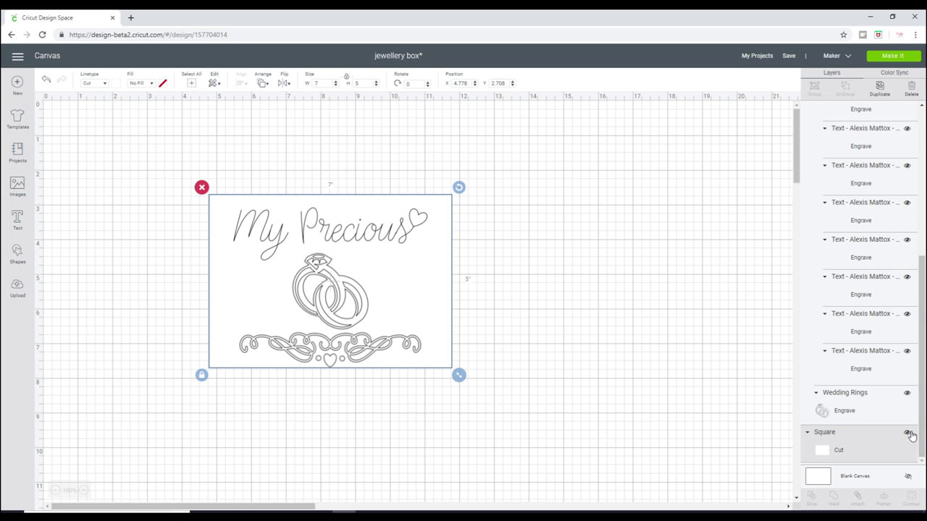
left_click(907, 432)
left_click_drag(568, 216, 225, 422)
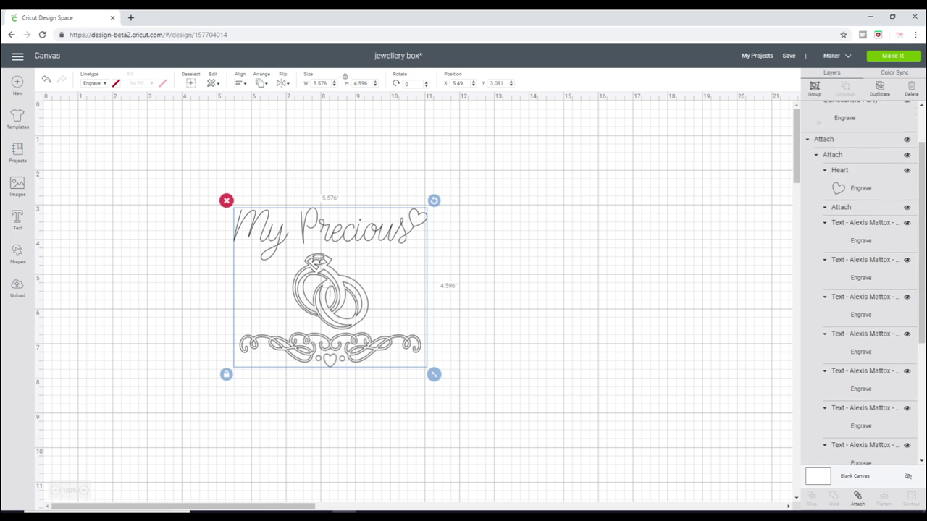
Step: Attach the whole design, send it to Make It, and shift it right and down on the mat
left_click(857, 498)
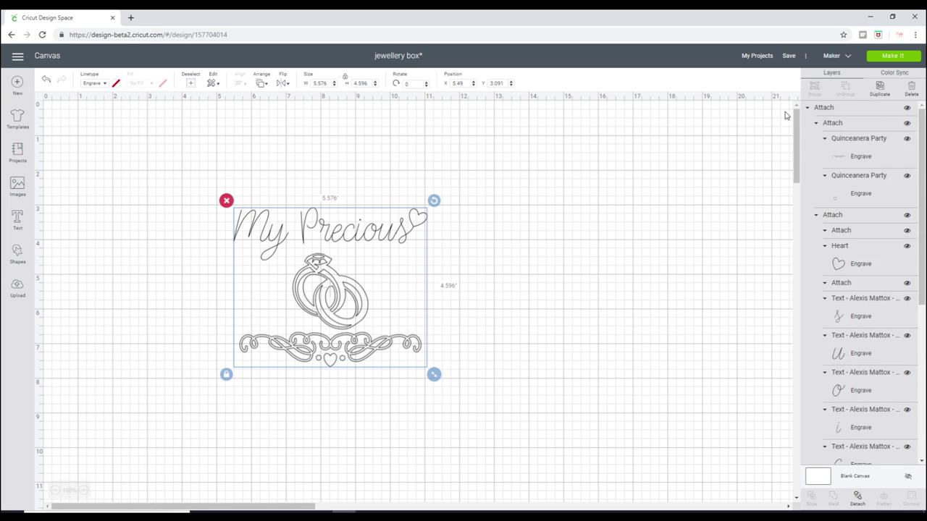
left_click(904, 57)
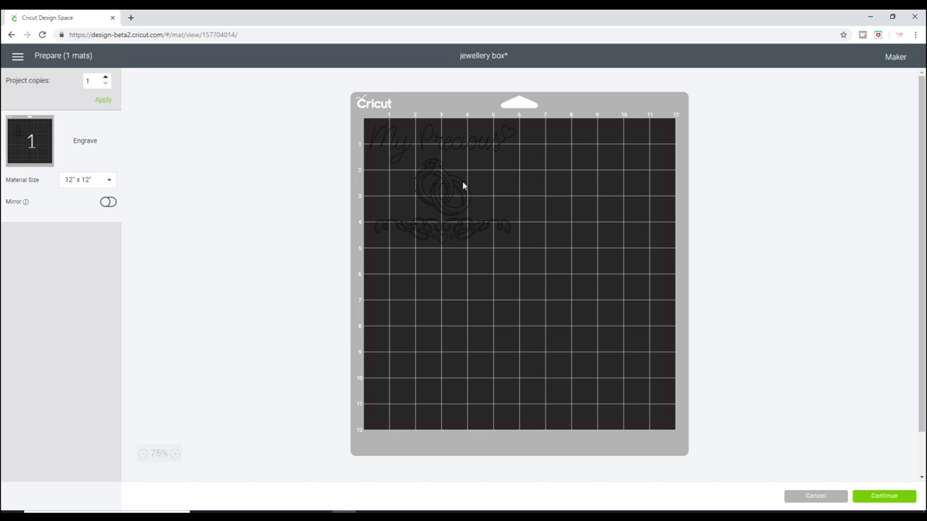
left_click_drag(462, 181, 486, 196)
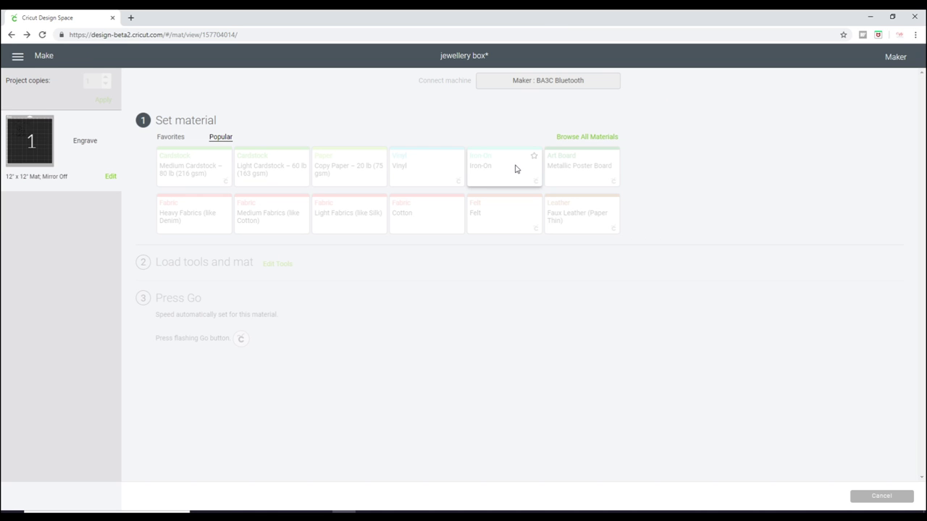
Step: Browse all materials and choose Anodized Aluminum
left_click(591, 137)
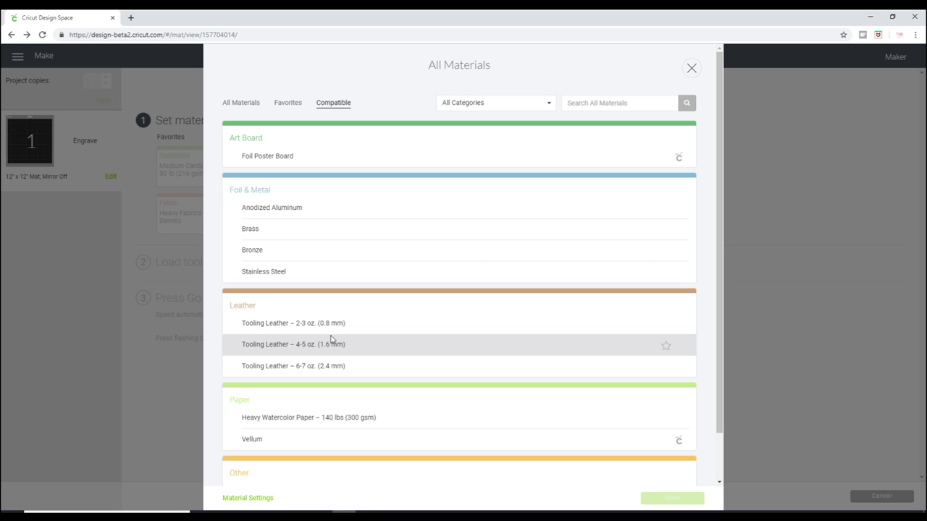
scroll(332, 339, "down", 2)
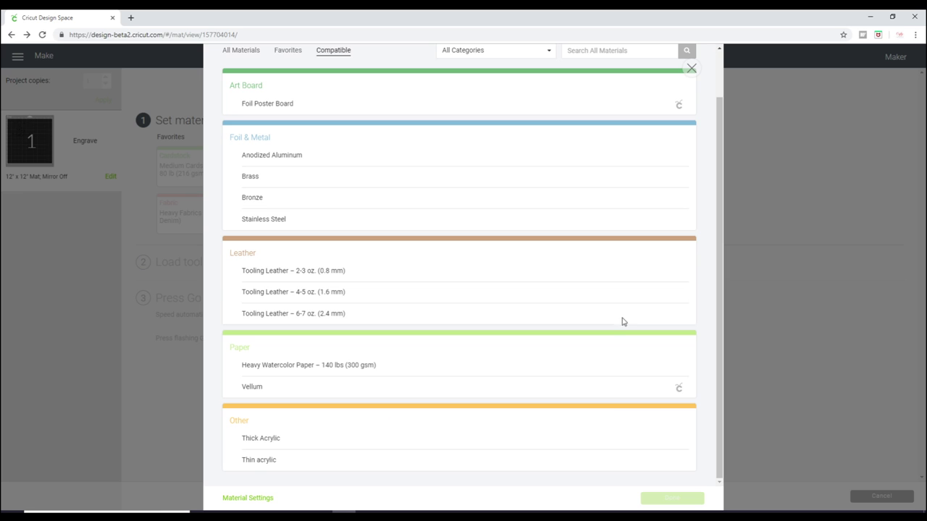
scroll(602, 297, "up", 2)
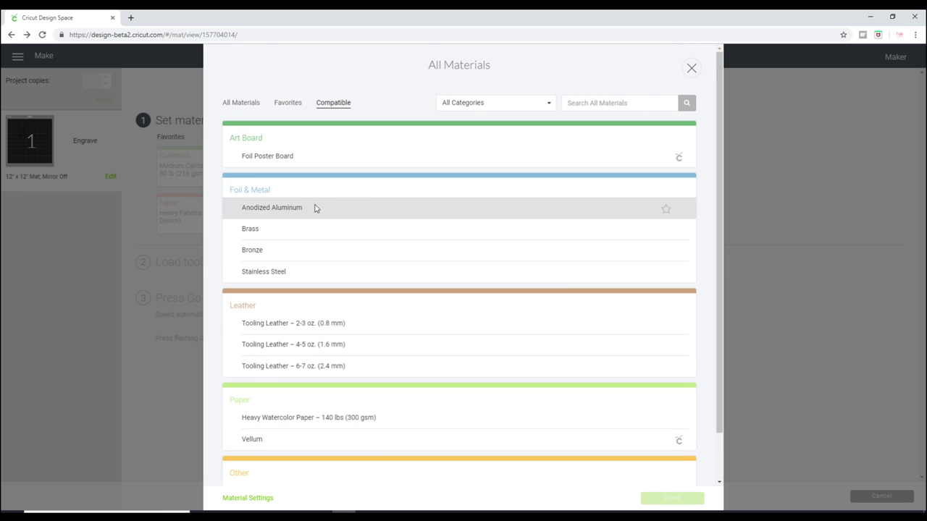
left_click(313, 211)
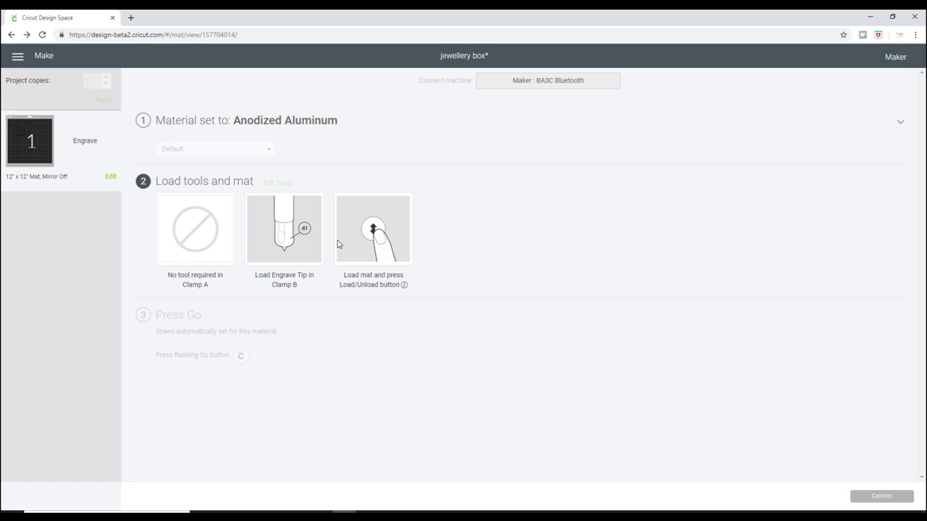